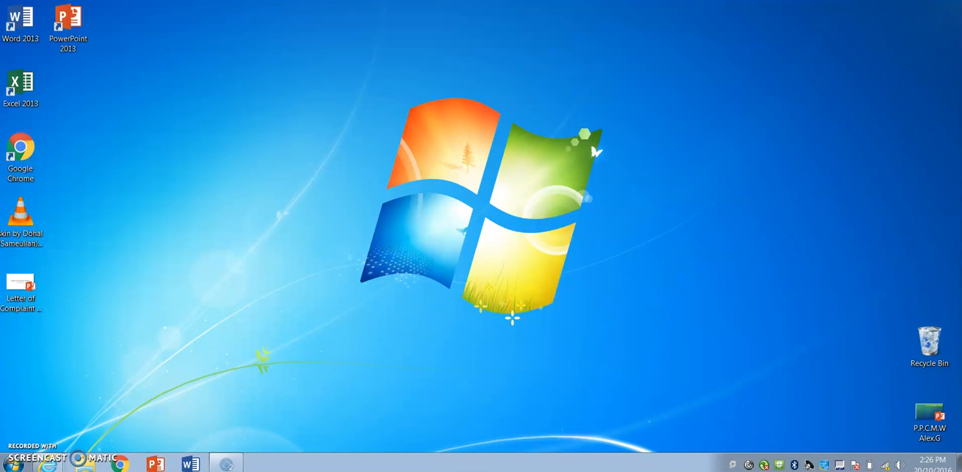
Step: Launch Photo Story 3 for Windows and begin a new story
click(16, 464)
click(43, 436)
text(photo)
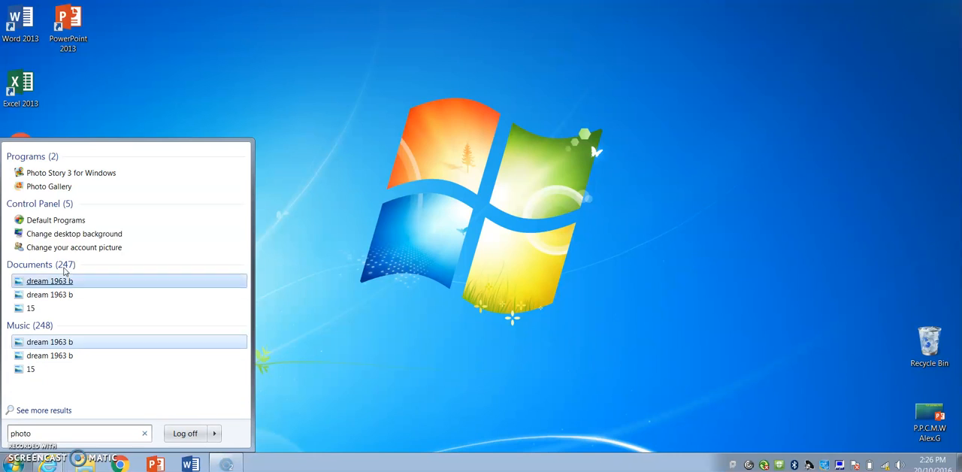
click(55, 173)
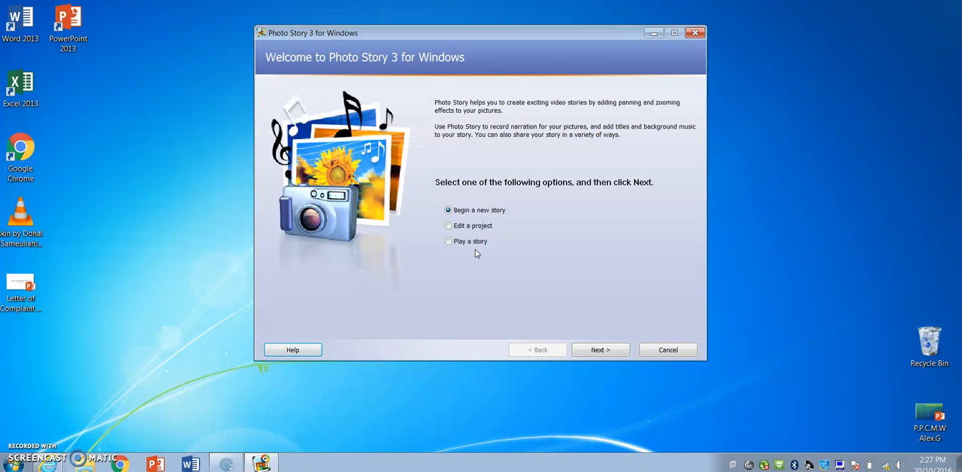
click(604, 351)
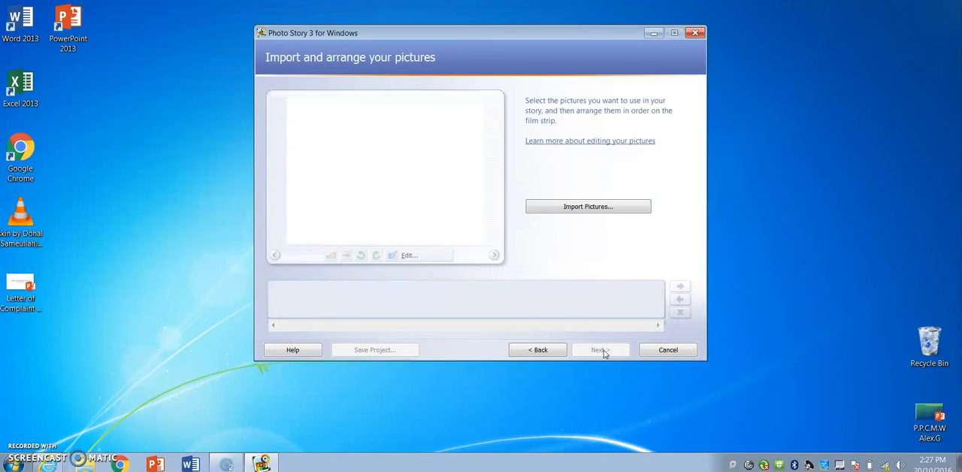
Step: Import all eight pictures from the Music Video folder: farm, field, hay, rain far, rain flower, rain her, rain road and rain
click(580, 210)
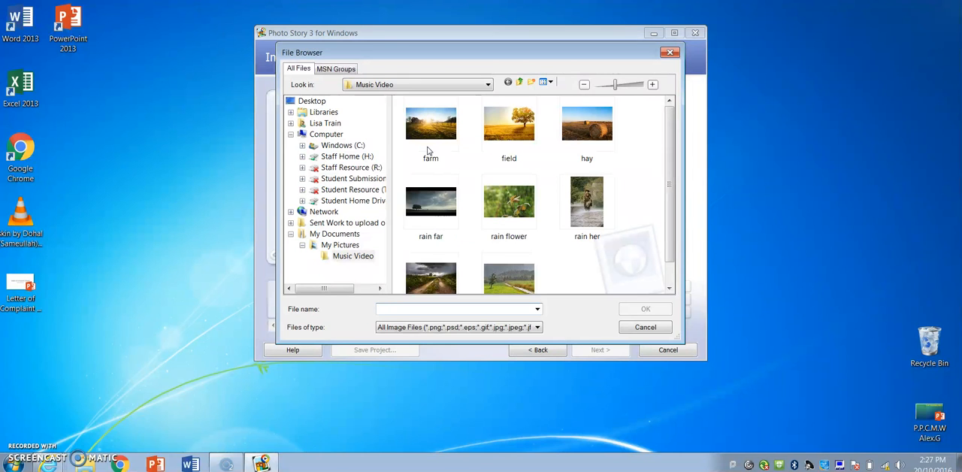
click(494, 285)
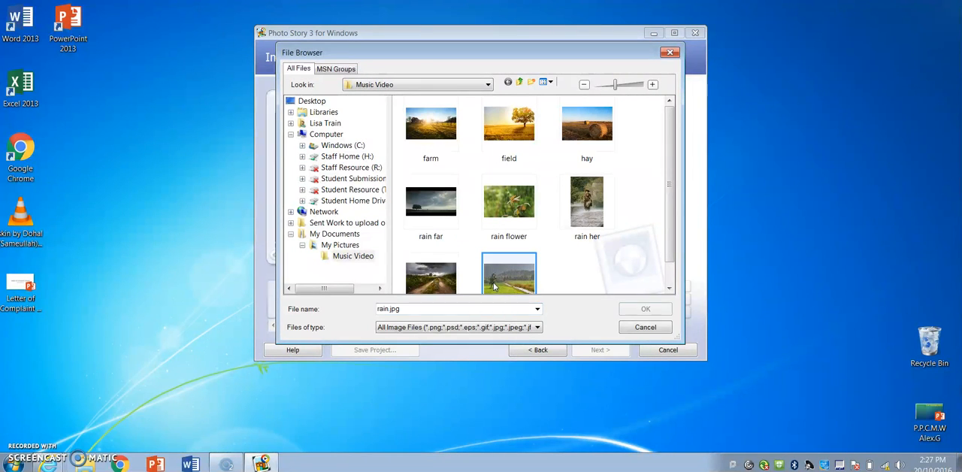
ctrl+click(431, 277)
ctrl+click(430, 201)
ctrl+click(494, 205)
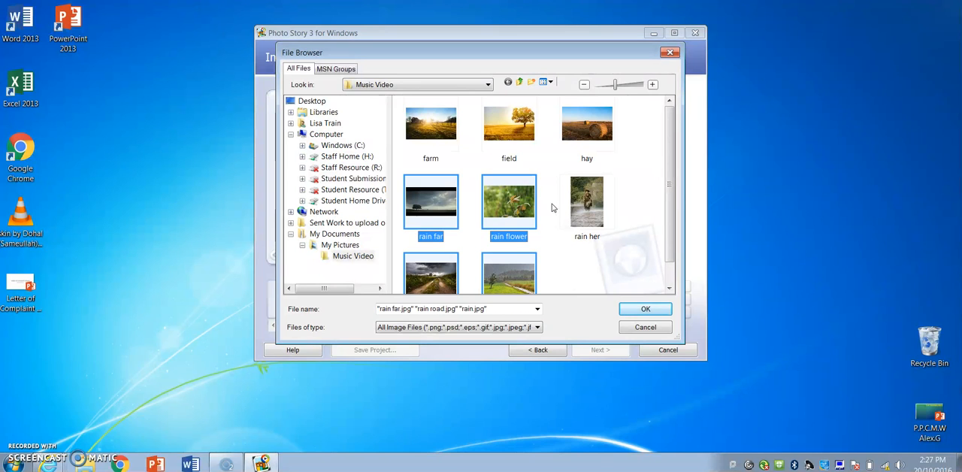
ctrl+click(586, 201)
ctrl+click(566, 130)
ctrl+click(512, 131)
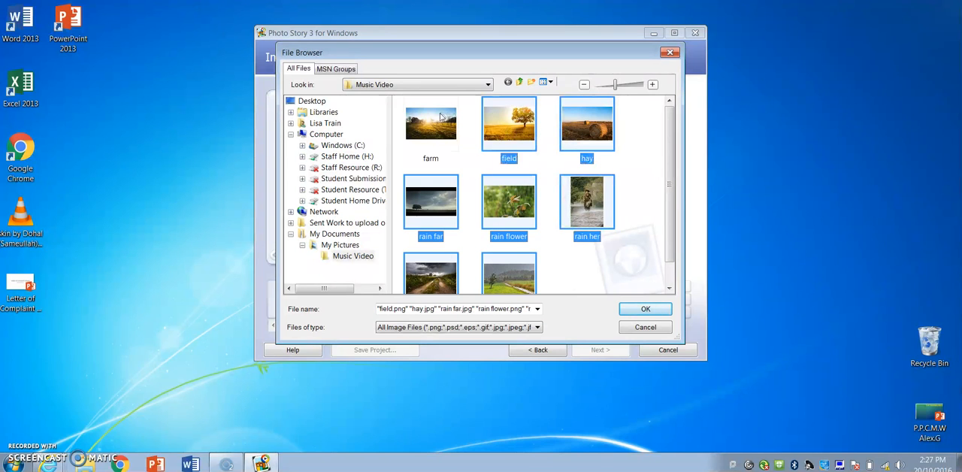
ctrl+click(442, 118)
click(643, 312)
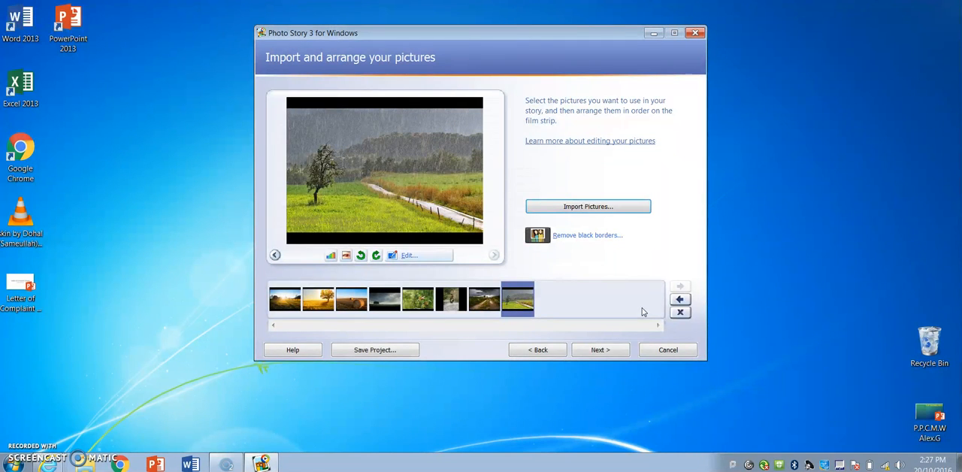
Step: Rearrange the film strip to the order field, farm, hay, rain road, rain, rain flower, rain far, rain her
click(319, 310)
drag(273, 305, 273, 305)
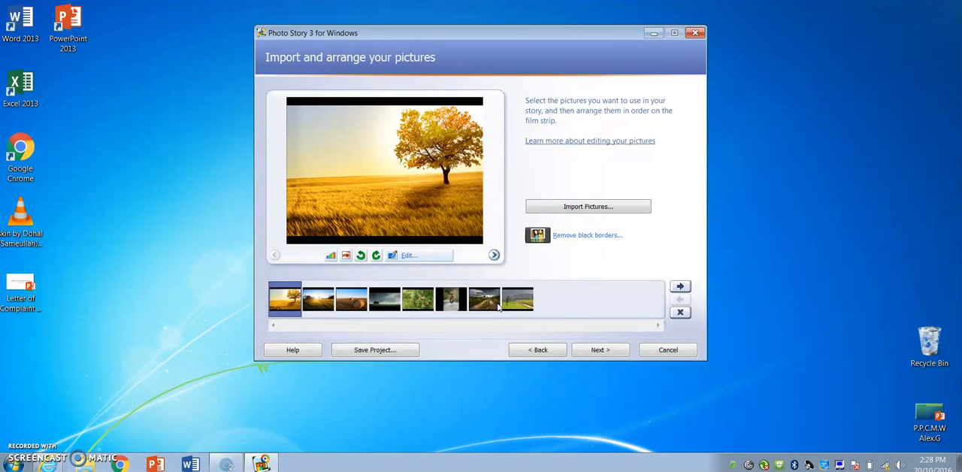
drag(482, 304, 376, 304)
click(529, 303)
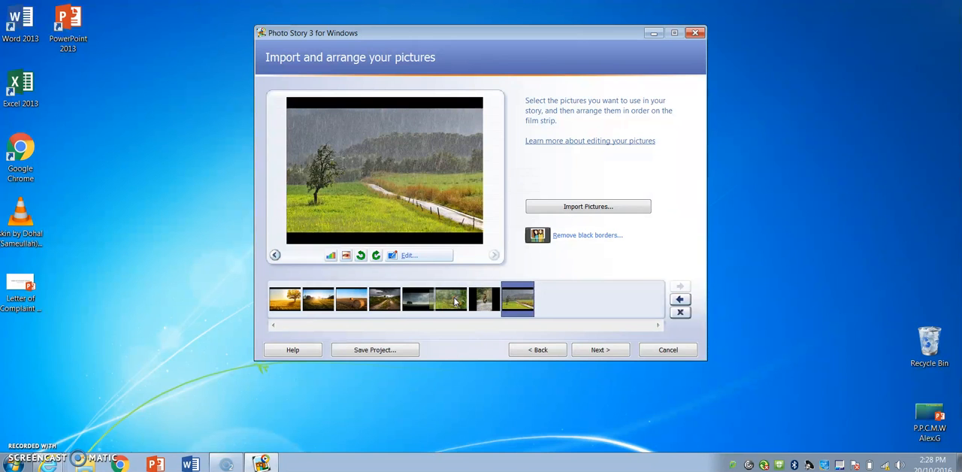
drag(412, 303, 414, 304)
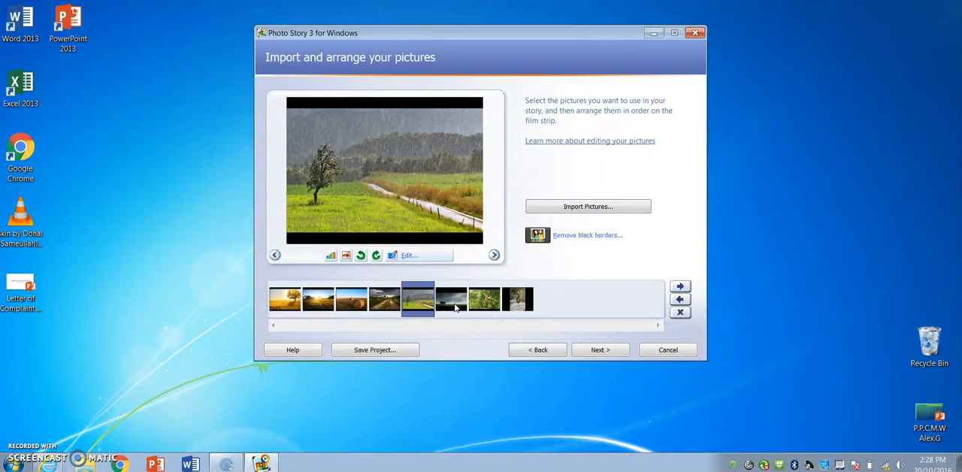
click(458, 309)
drag(502, 307, 503, 306)
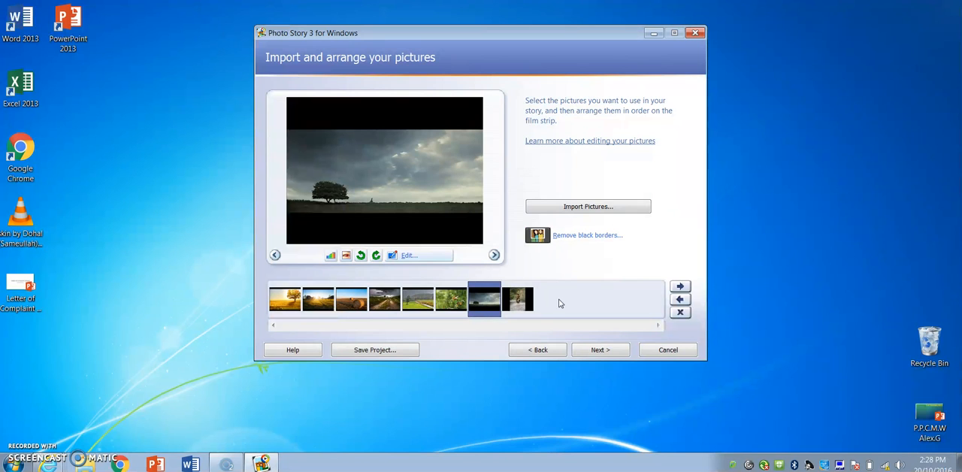
Step: Start removing the black borders from the pictures, adjusting the field picture's crop frame slightly and accepting it
click(518, 301)
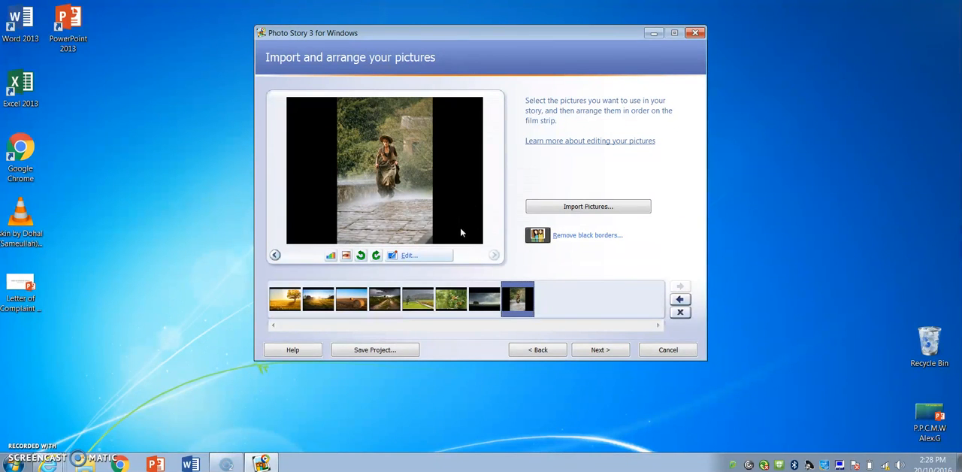
click(479, 303)
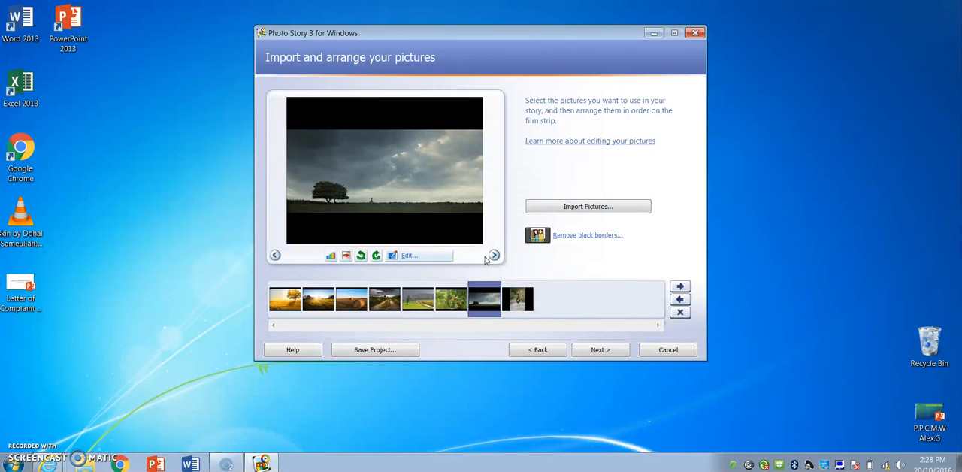
click(579, 236)
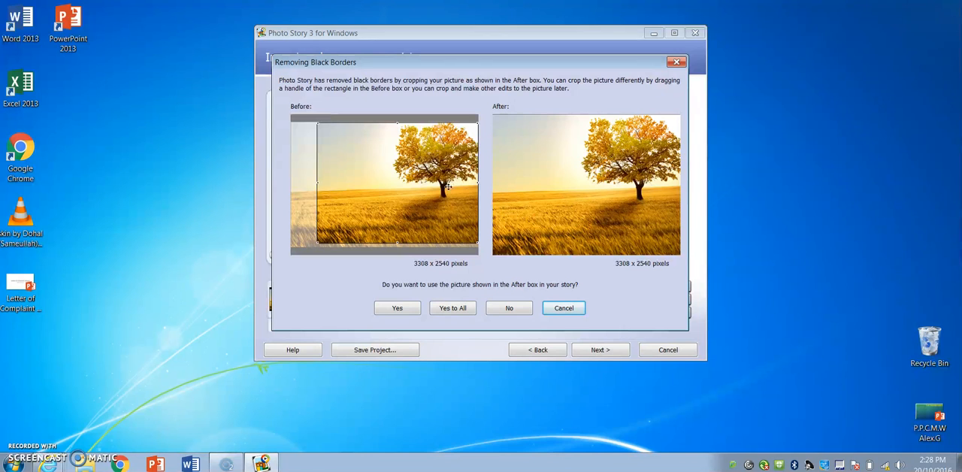
mouse_move(356, 163)
mouse_down()
mouse_move(343, 164)
mouse_move(353, 161)
mouse_up()
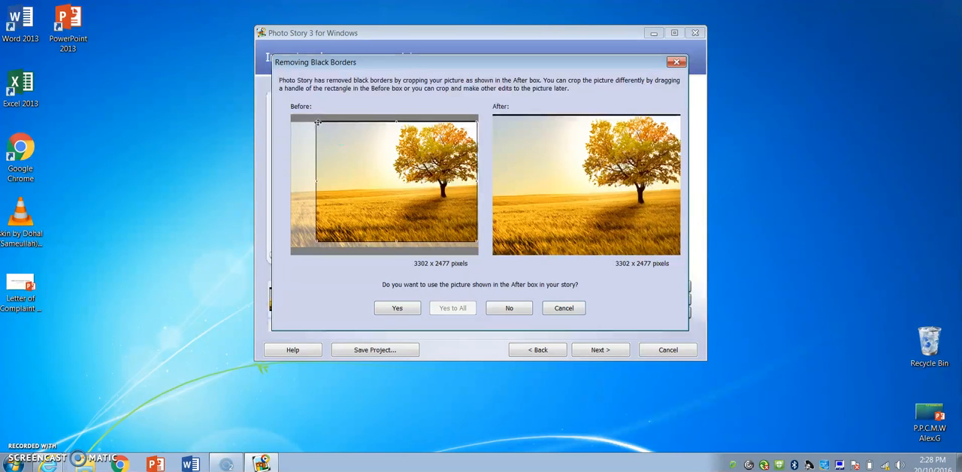
mouse_move(315, 122)
mouse_down()
mouse_move(325, 129)
mouse_move(317, 123)
mouse_up()
click(403, 309)
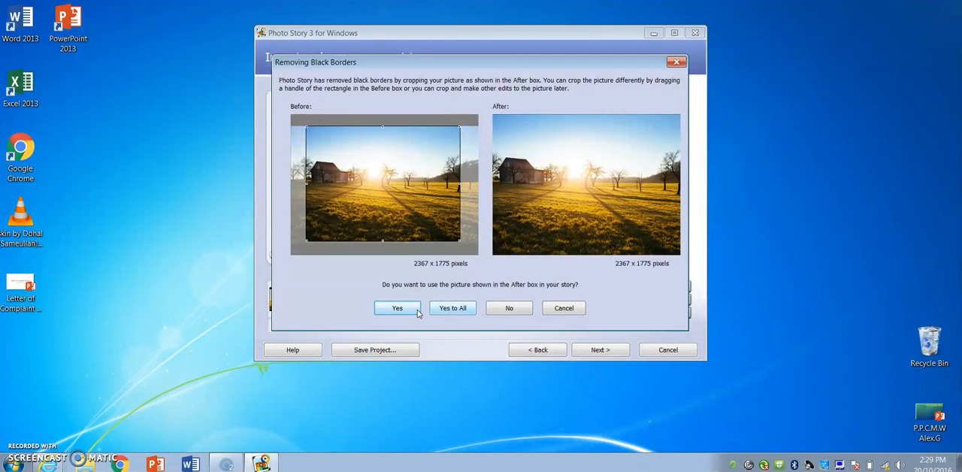
Step: Accept the suggested border-removal crops for the farm, hay, rain road, rain and rain flower pictures
click(410, 310)
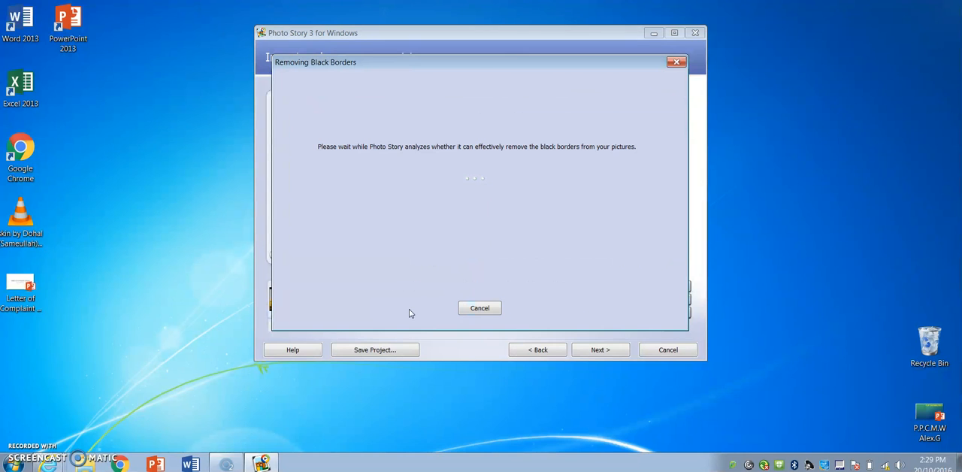
click(409, 309)
click(410, 310)
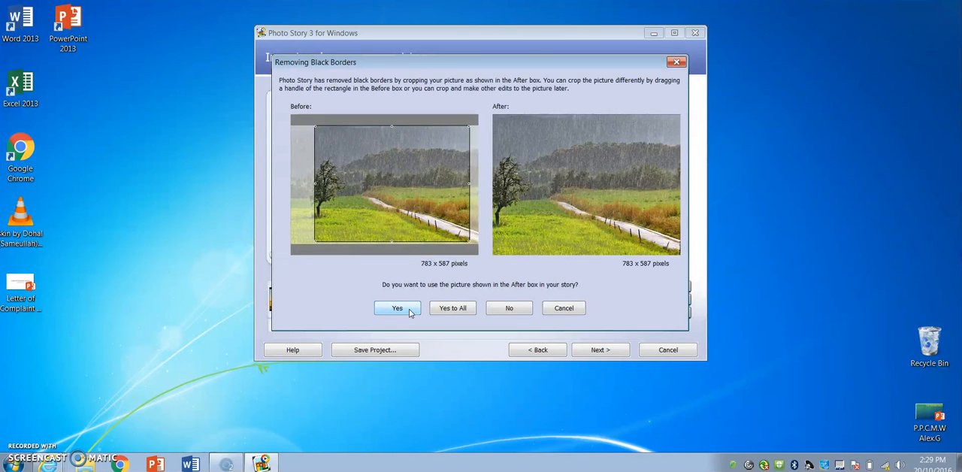
click(411, 312)
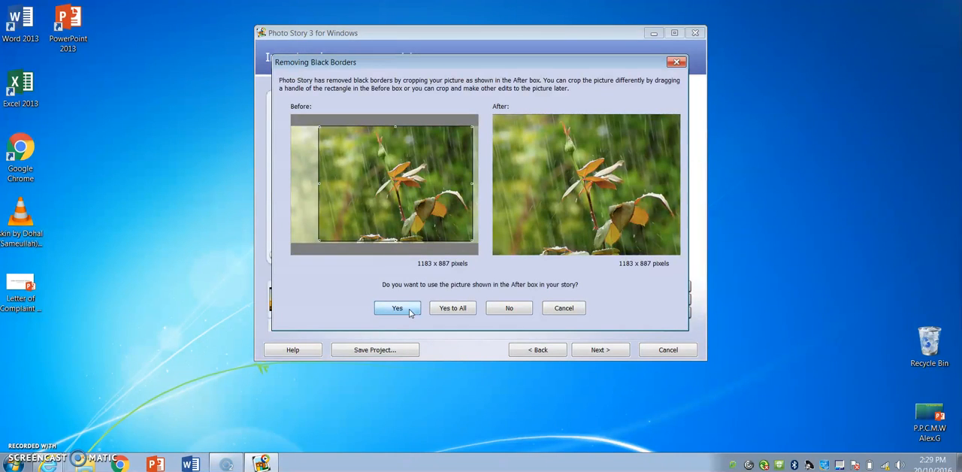
click(411, 311)
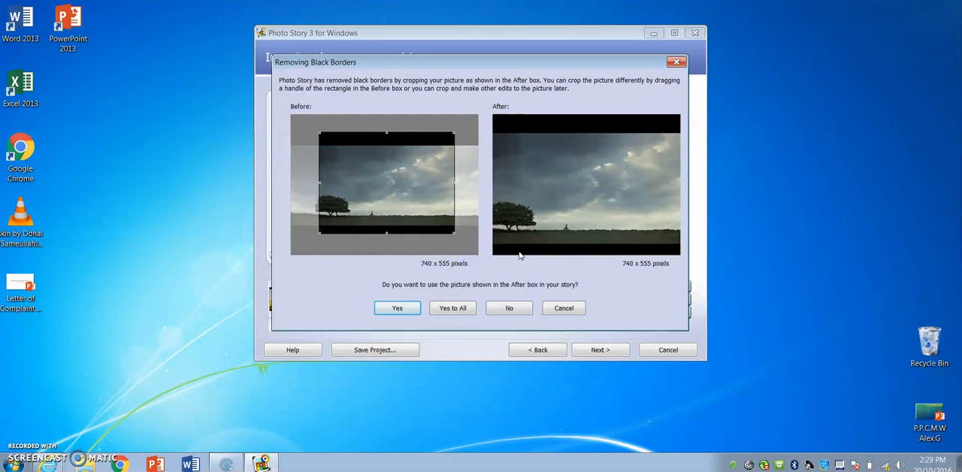
Step: Crop the rain far picture to about 578 x 434 pixels to exclude its black bands, and accept the suggested rain her crop
drag(319, 131, 347, 169)
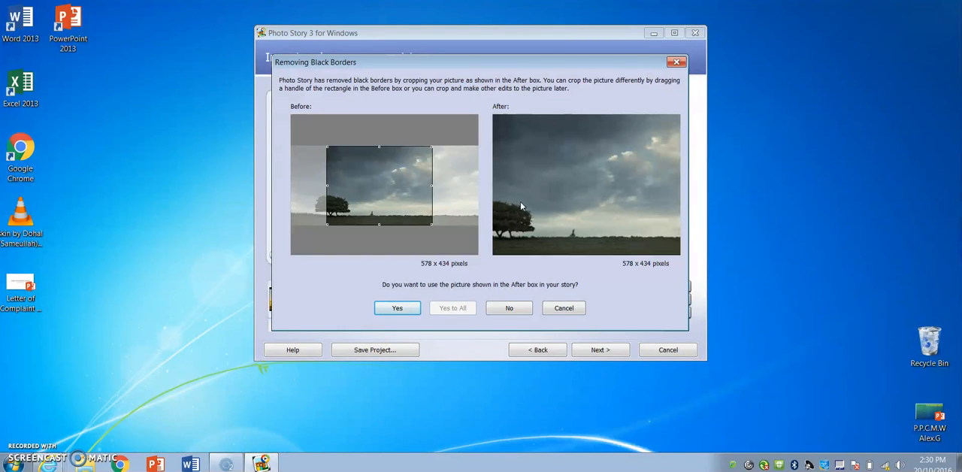
click(390, 313)
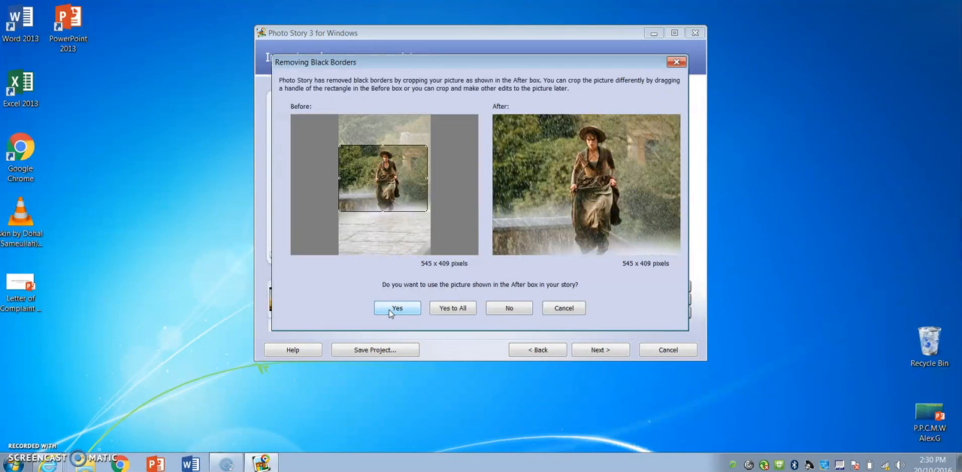
click(395, 309)
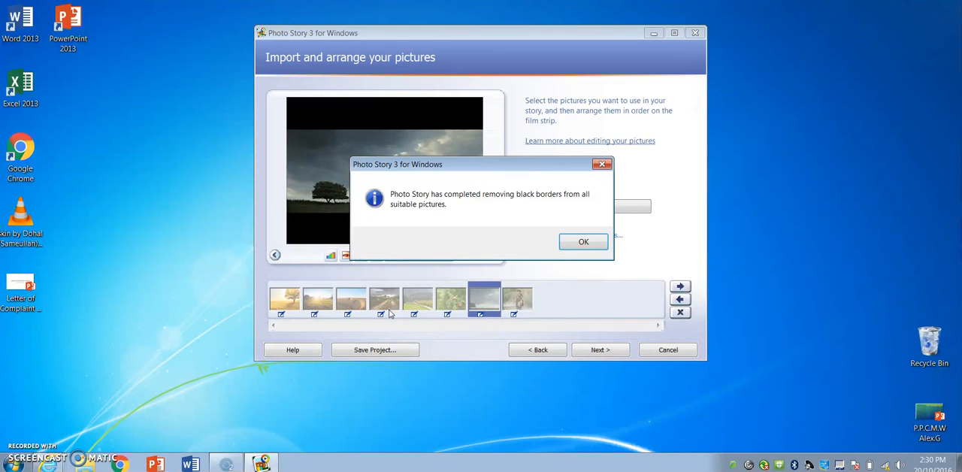
click(596, 244)
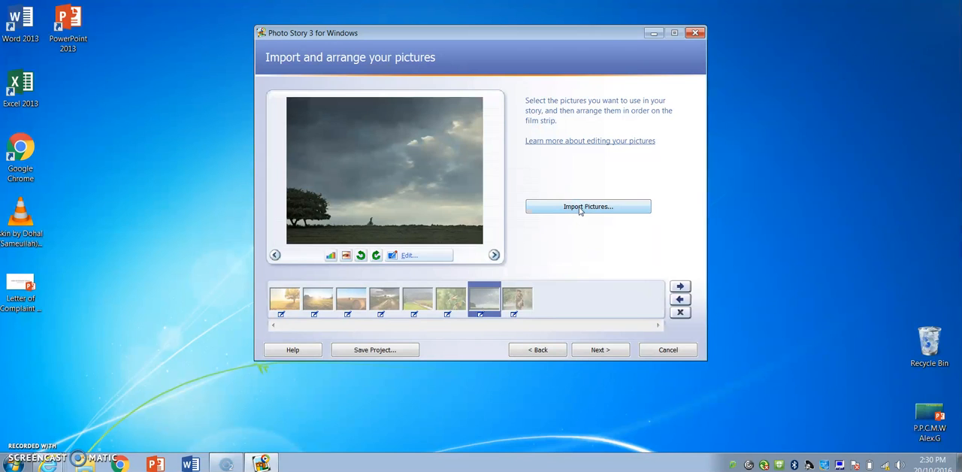
Step: Review the cropped pictures and proceed to the narration and motion page without adding a title
click(443, 305)
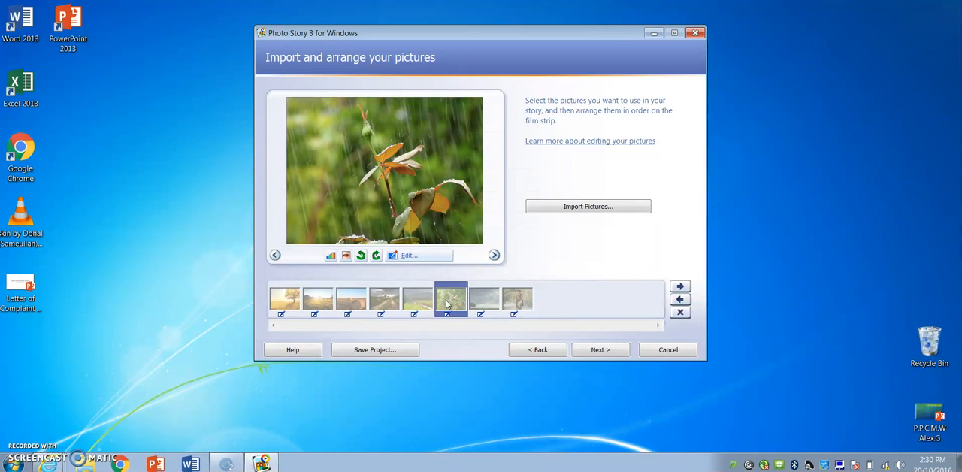
click(317, 299)
click(352, 301)
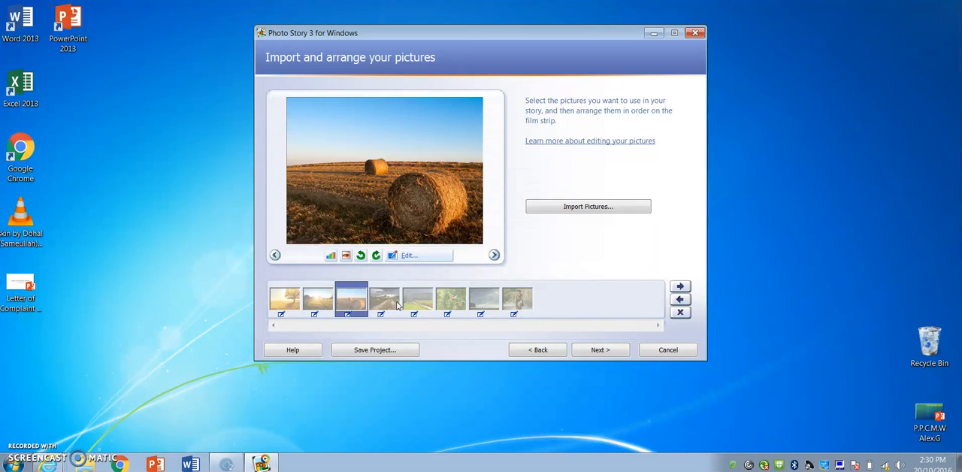
click(587, 351)
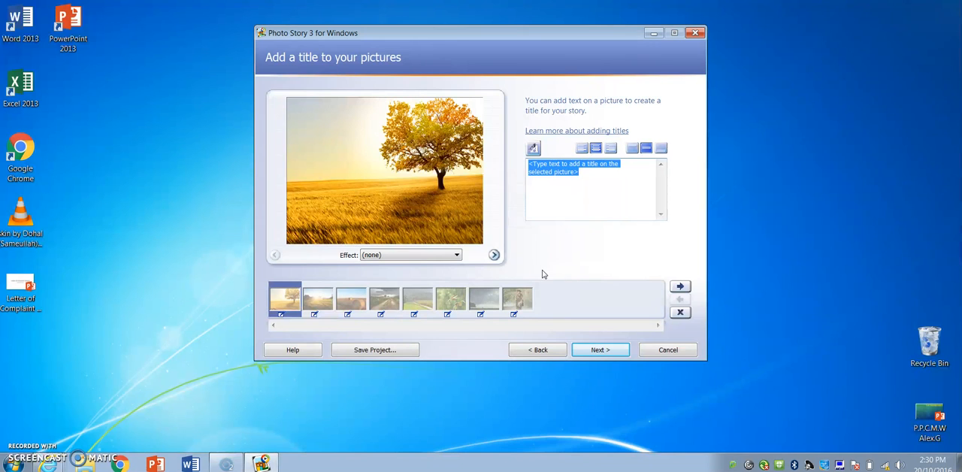
click(586, 350)
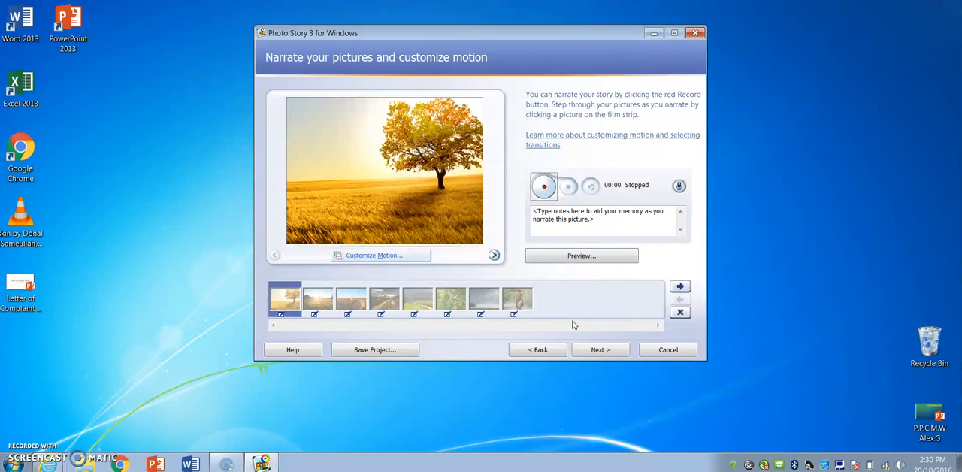
Step: Customize the field picture's motion to end on its upper-right area around the tree, choose a duration in seconds, and move to the farm picture
click(374, 257)
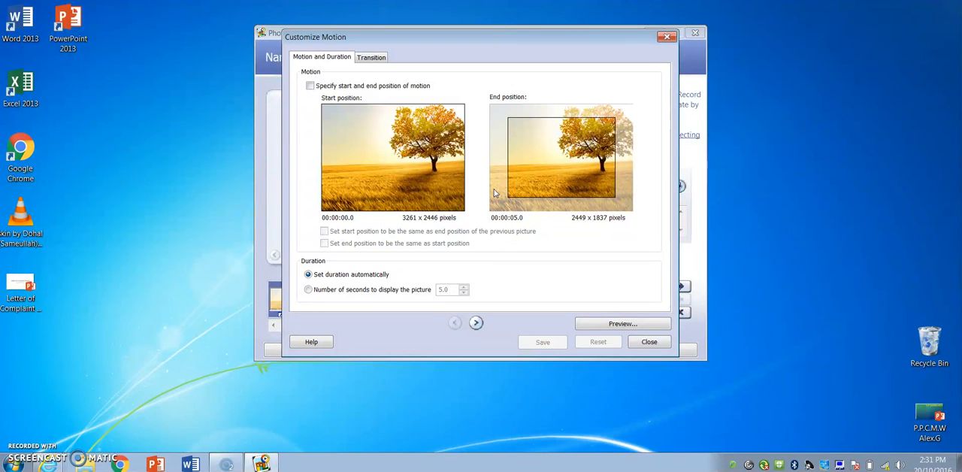
click(310, 86)
drag(582, 174, 599, 160)
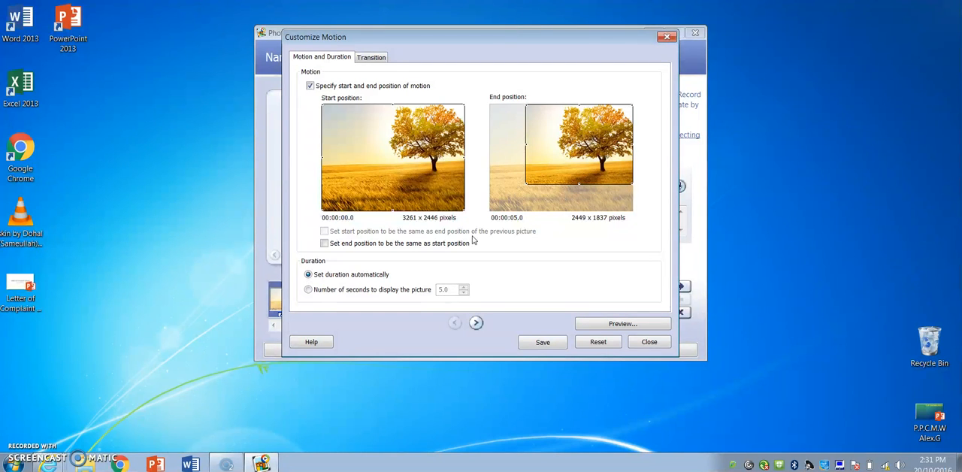
click(309, 292)
click(476, 323)
click(464, 242)
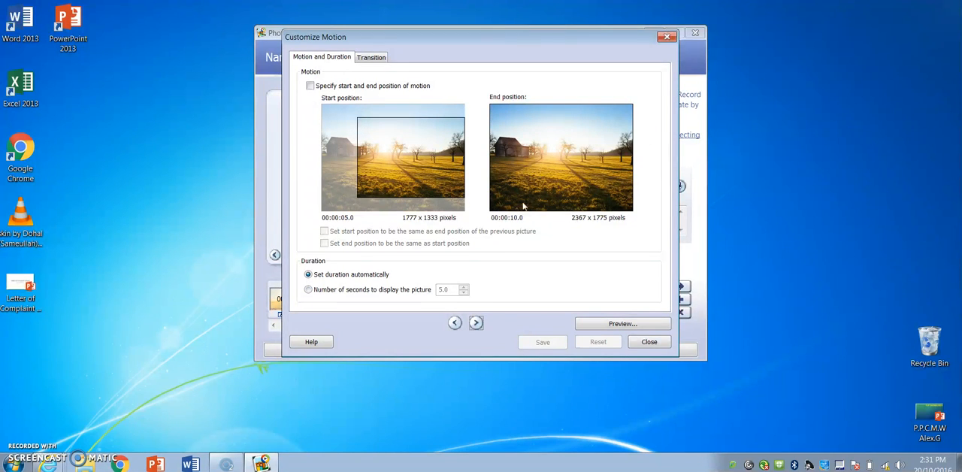
Step: Leave the intervening pictures' motion at default, go to the cloudy rain far picture and set its display duration to 10 seconds
click(476, 322)
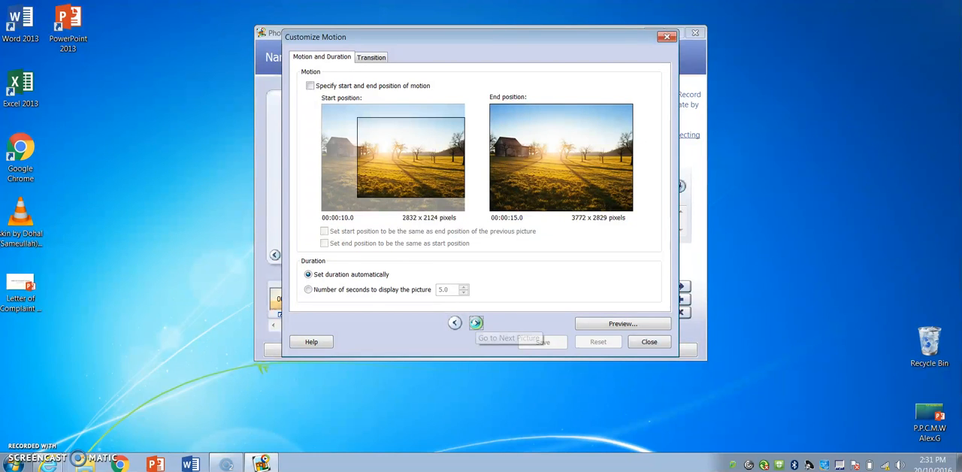
click(476, 322)
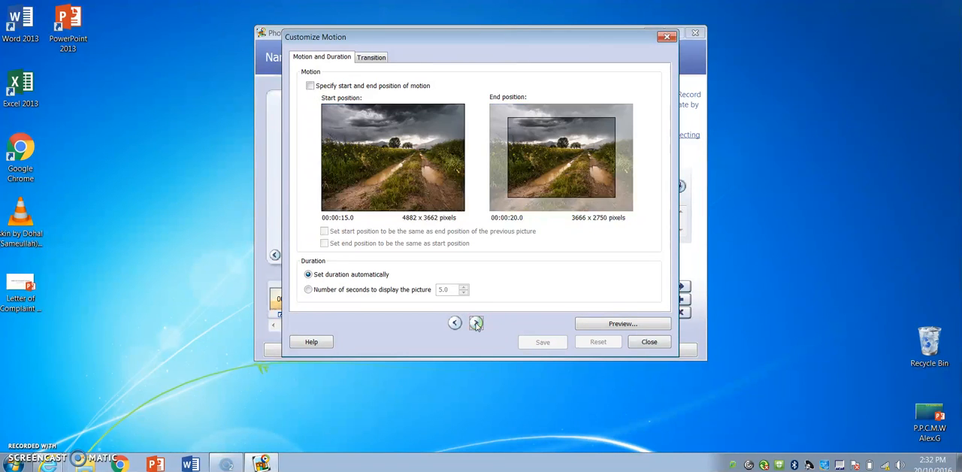
click(476, 322)
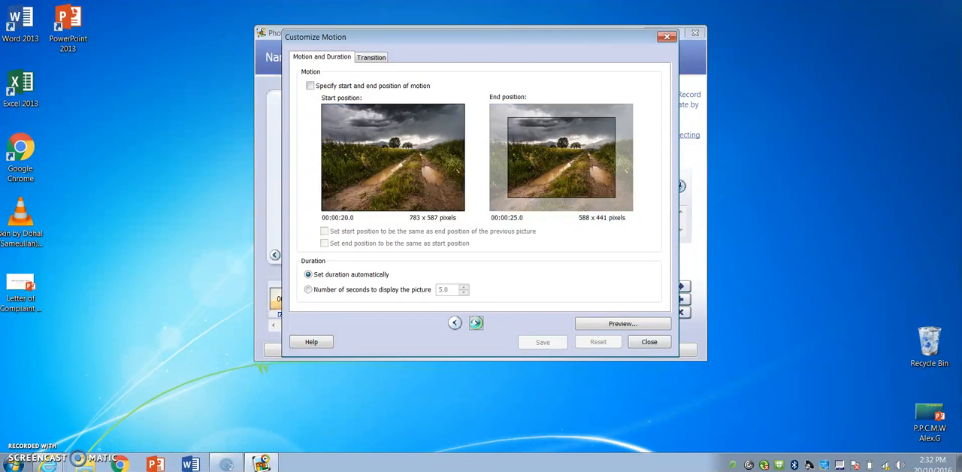
click(476, 323)
click(476, 322)
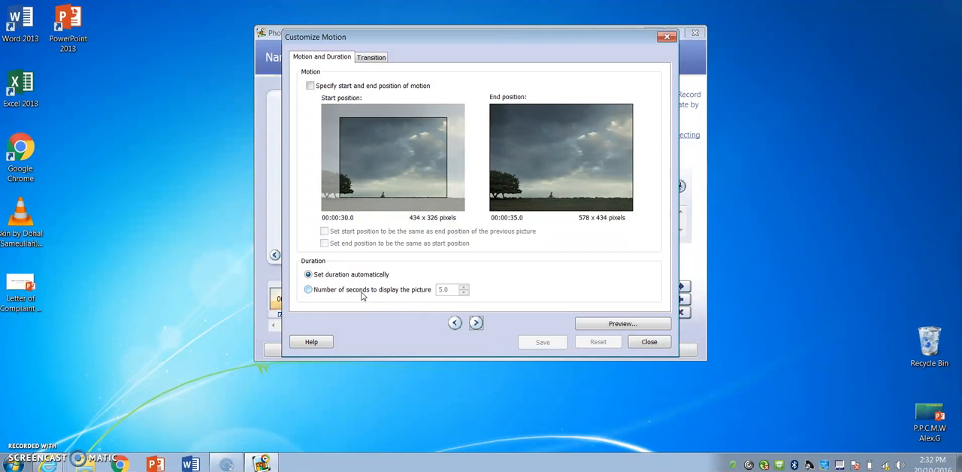
click(309, 289)
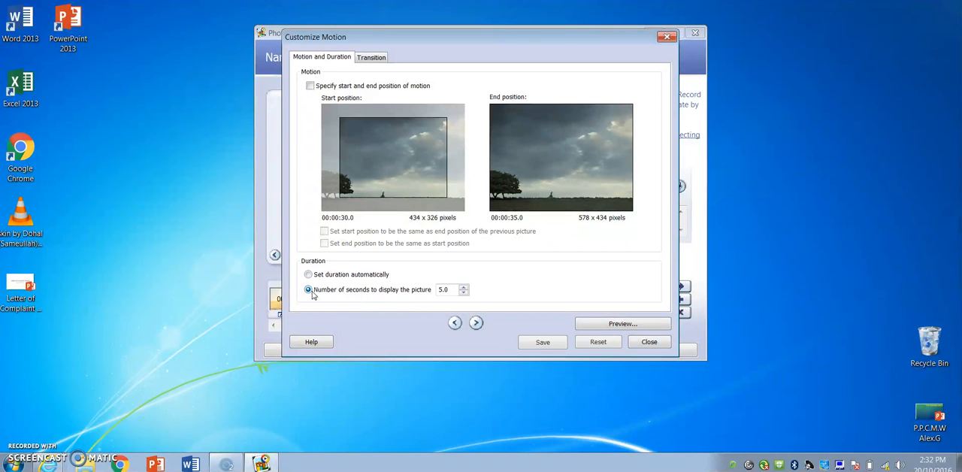
click(463, 287)
click(464, 287)
click(464, 287)
click(464, 287)
click(464, 287)
click(464, 287)
text(10)
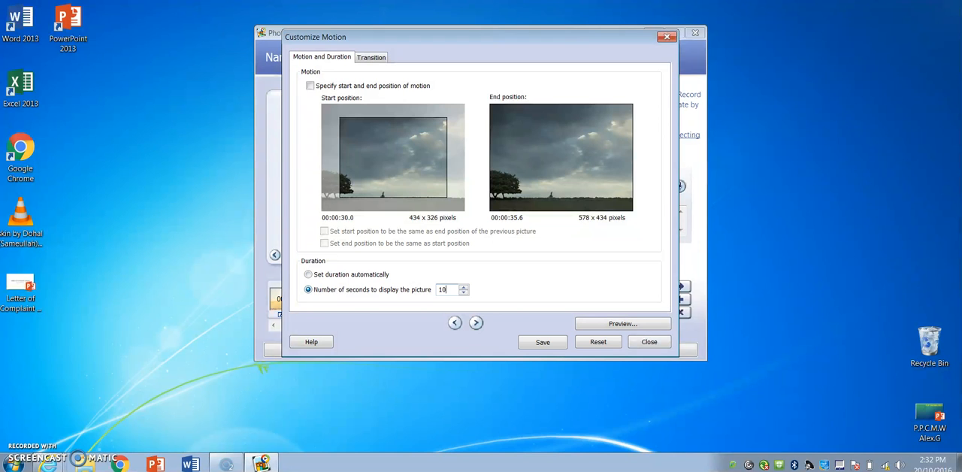
Step: Customize the rain far picture's motion from the full 578 x 434 frame to about 345 x 259 pixels around the small distant figure, saving the changes
click(310, 85)
drag(363, 145, 346, 132)
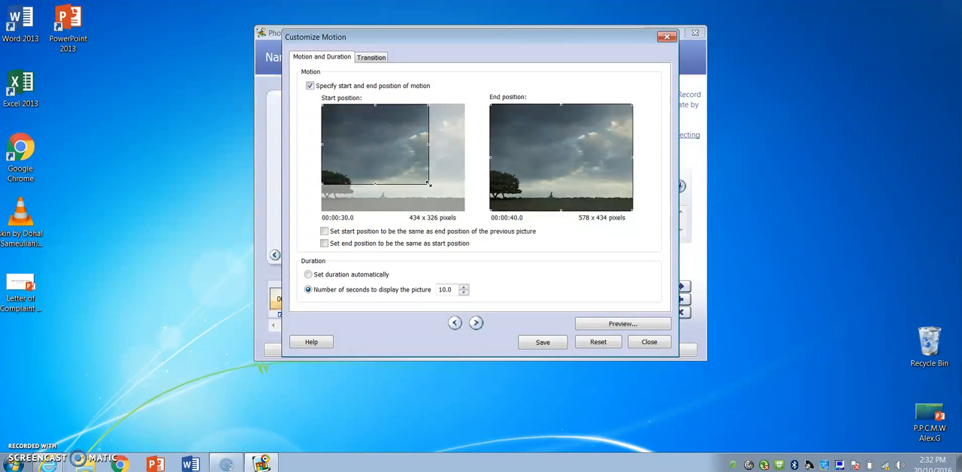
drag(428, 183, 464, 210)
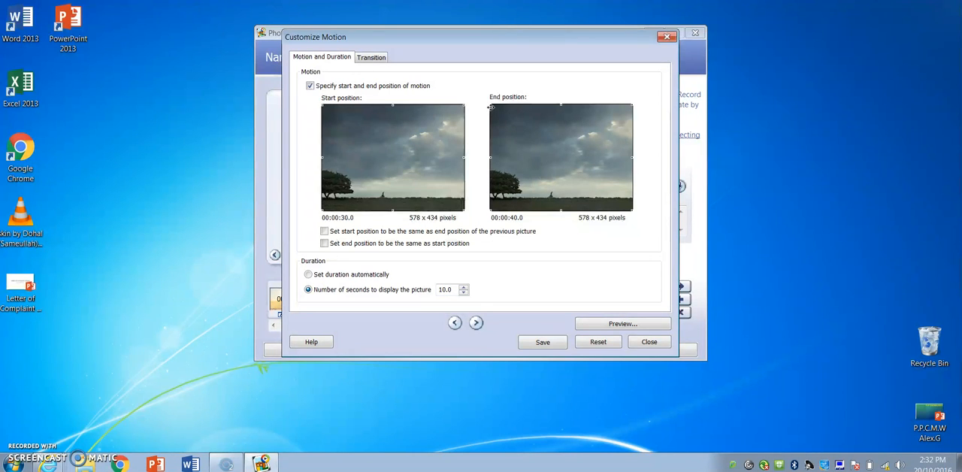
drag(490, 104, 550, 148)
drag(578, 171, 531, 169)
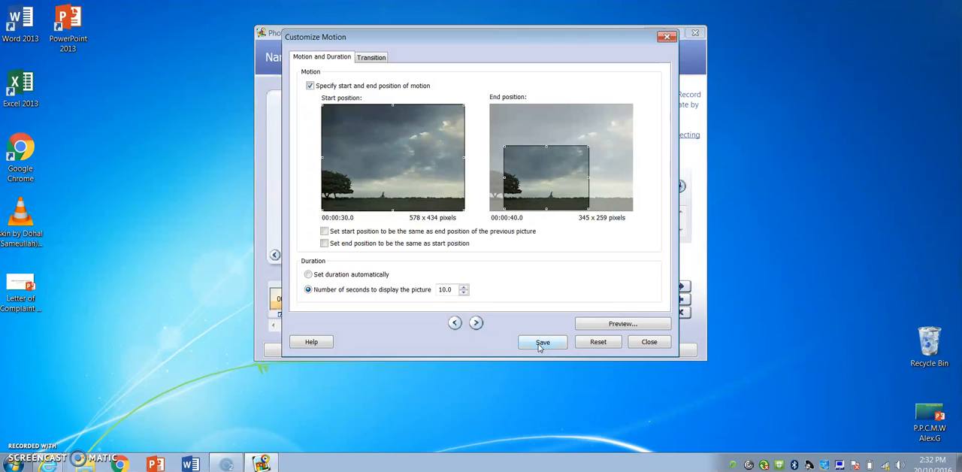
click(476, 323)
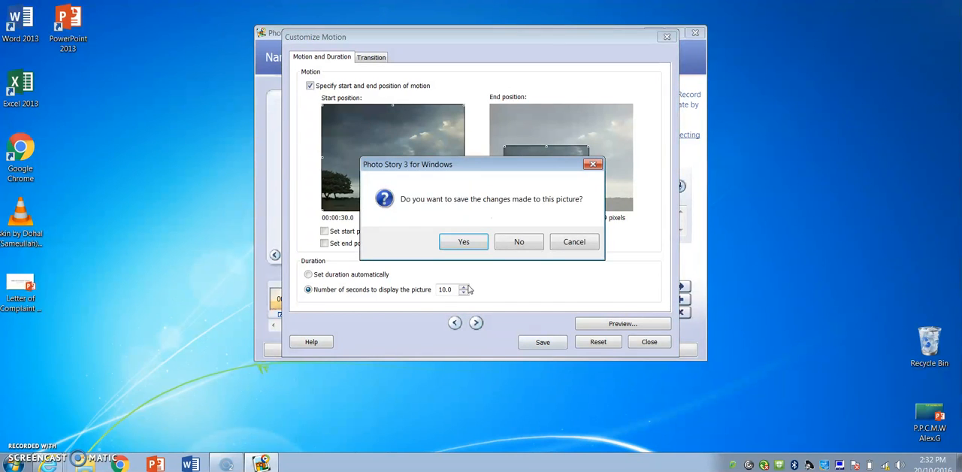
click(460, 242)
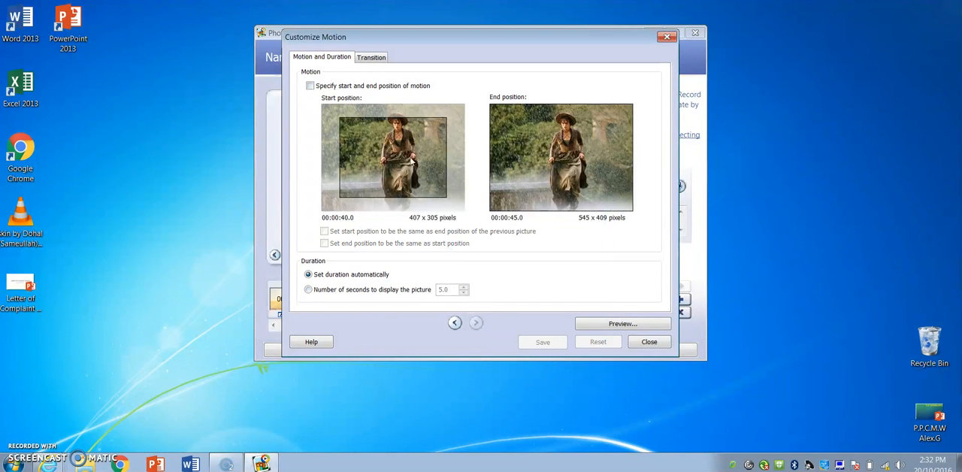
Step: Customize the rain her picture's motion from about 541 x 406 to about 344 x 258 pixels over the woman's lower body, and save it
click(310, 86)
drag(374, 142, 358, 130)
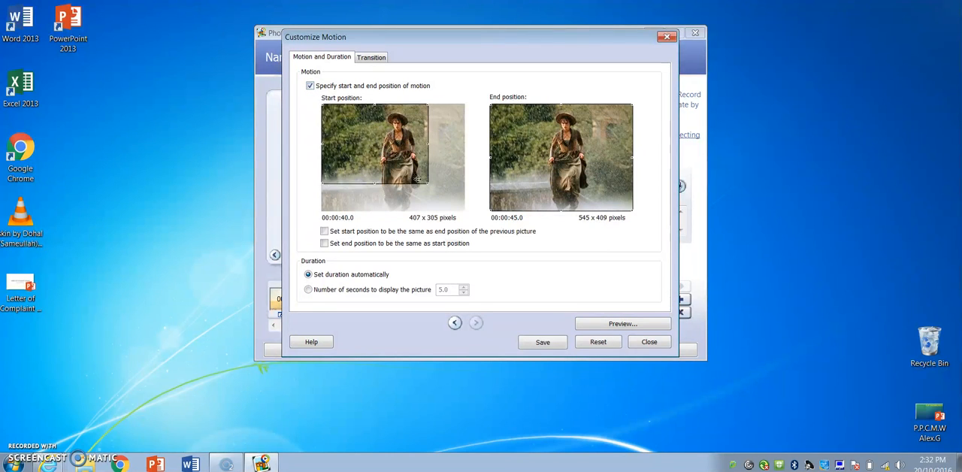
drag(428, 183, 460, 207)
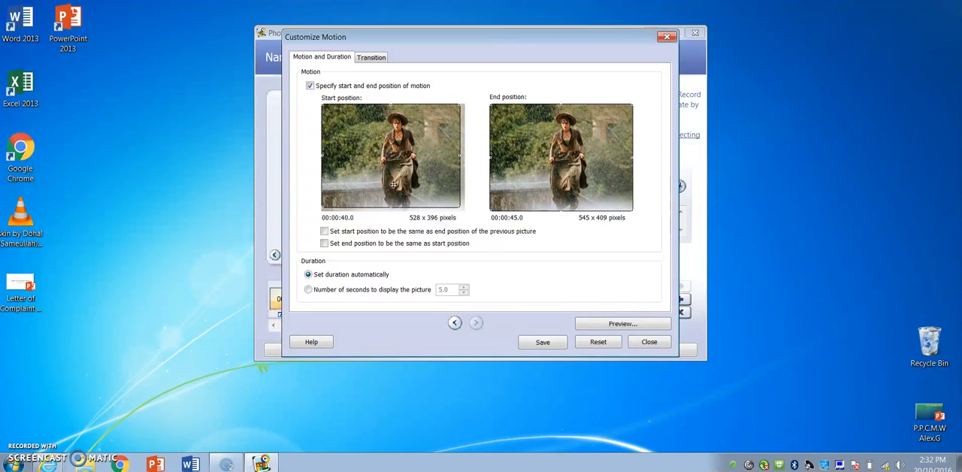
drag(458, 207, 465, 211)
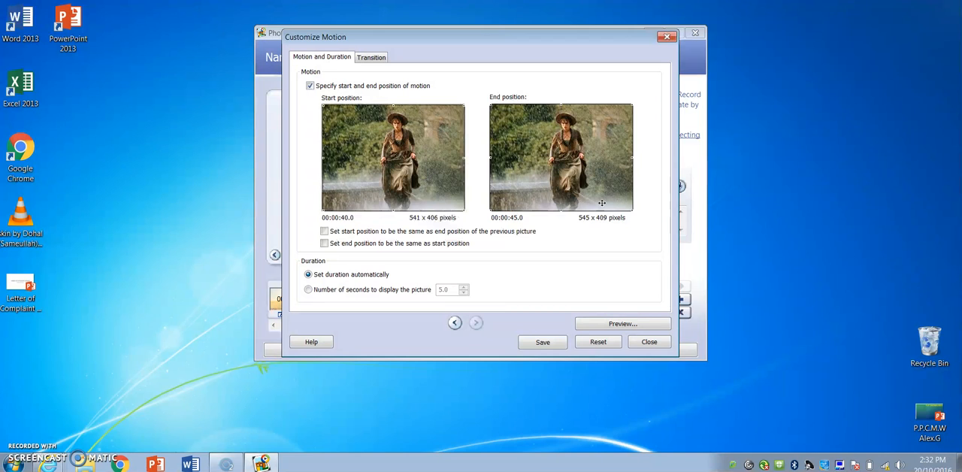
drag(490, 211, 543, 172)
drag(579, 132, 563, 170)
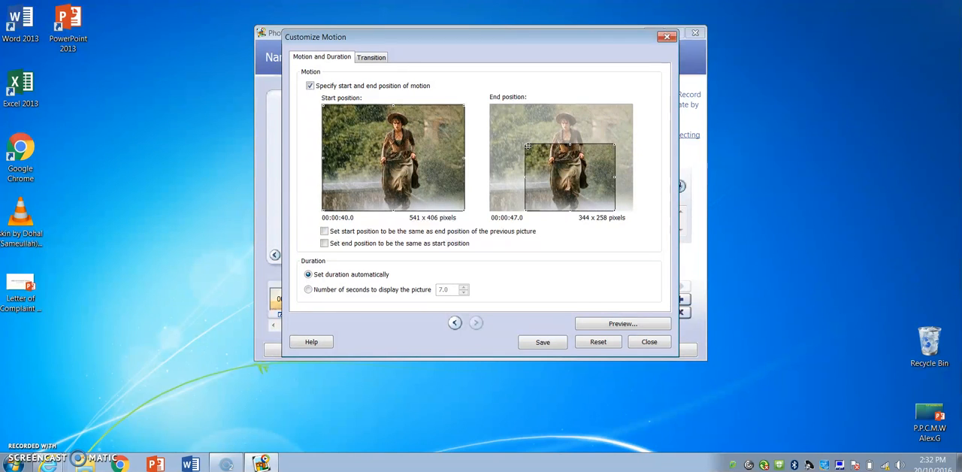
click(545, 344)
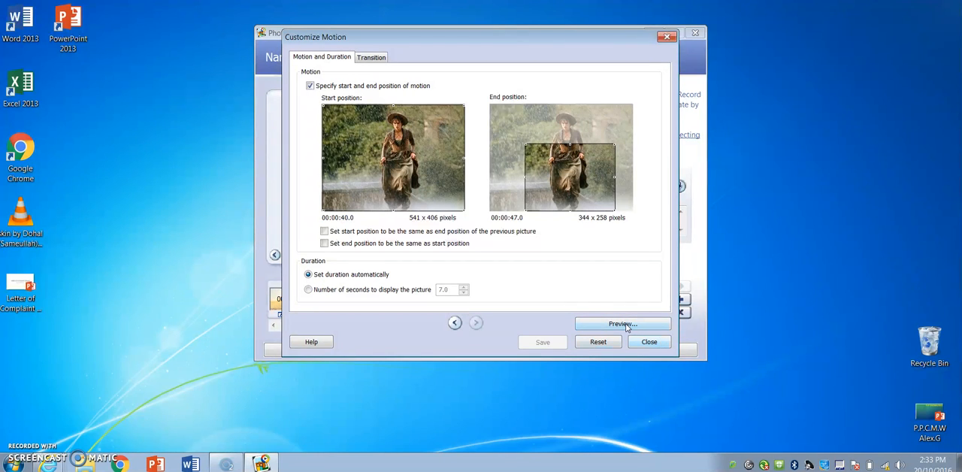
Step: Preview the rain her picture's motion, then close the preview and the motion settings
click(613, 325)
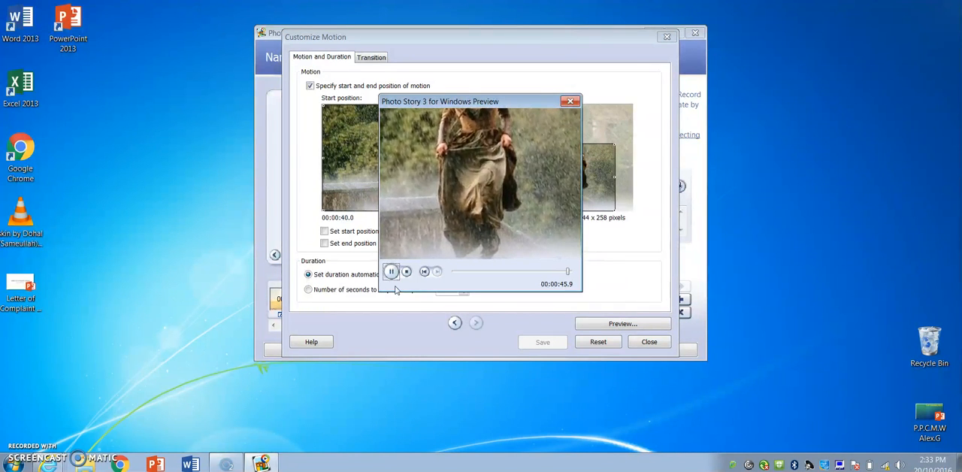
click(570, 100)
click(645, 343)
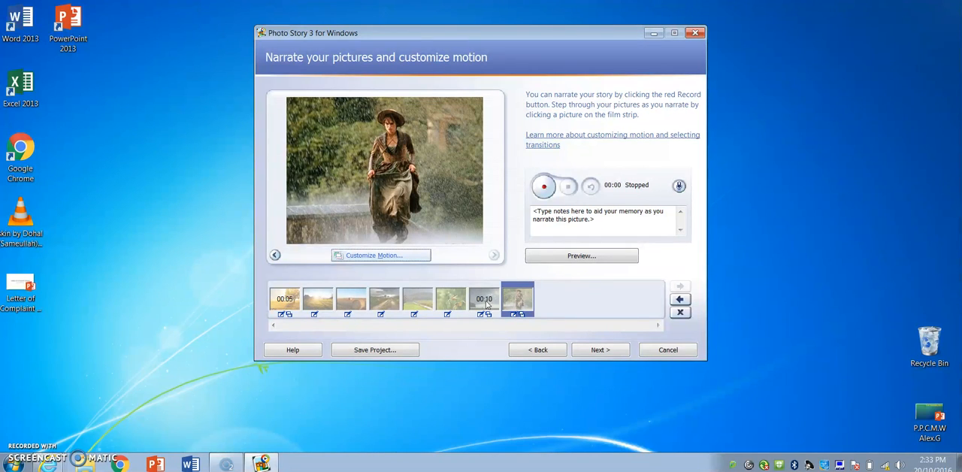
Step: Proceed to background music and add Calum Scott - Dancing On My Own from the Music library, starting at the first picture
click(595, 352)
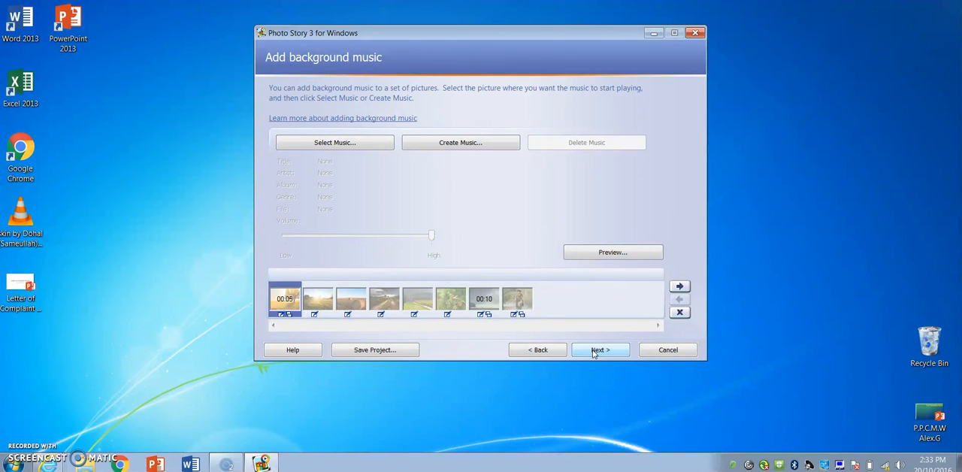
click(358, 144)
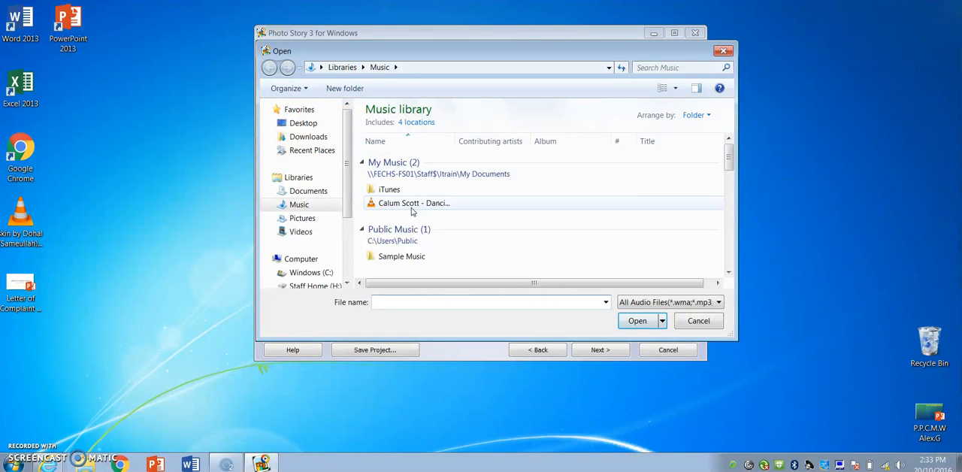
click(411, 203)
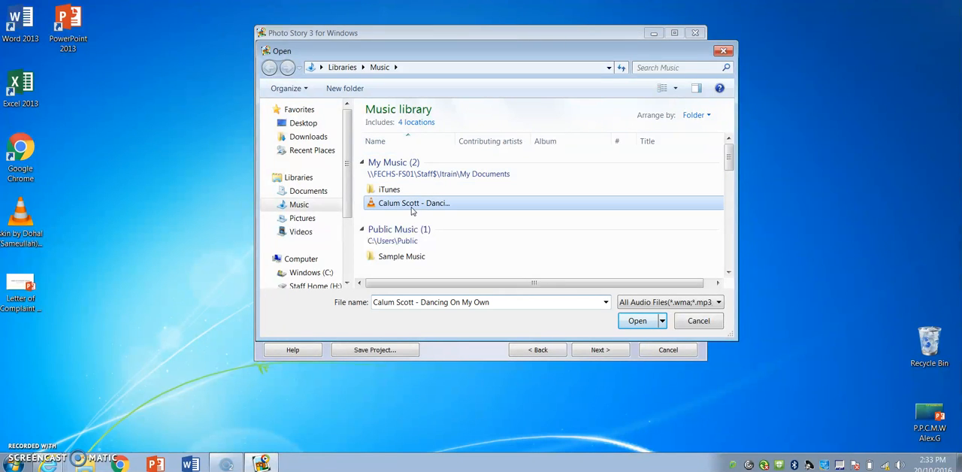
click(640, 323)
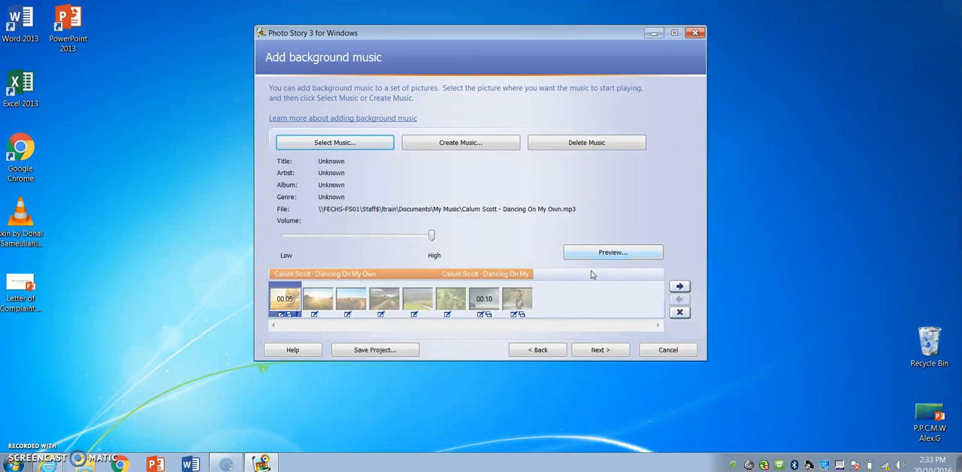
Step: Save the story for playback on the computer as a WMV video named Music Video on the Desktop
click(598, 349)
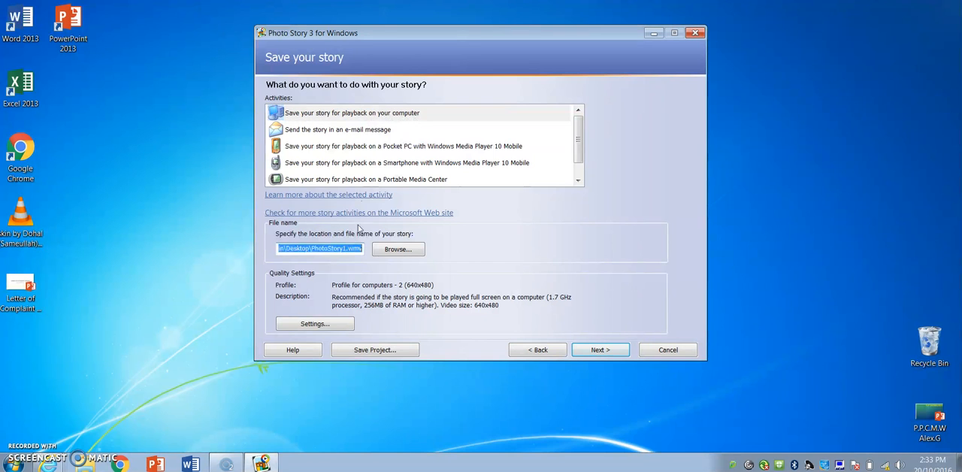
click(395, 252)
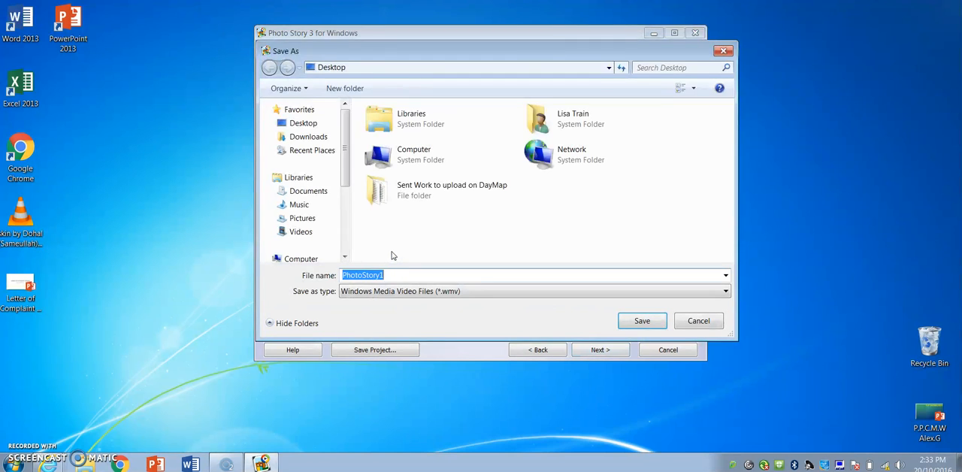
click(305, 125)
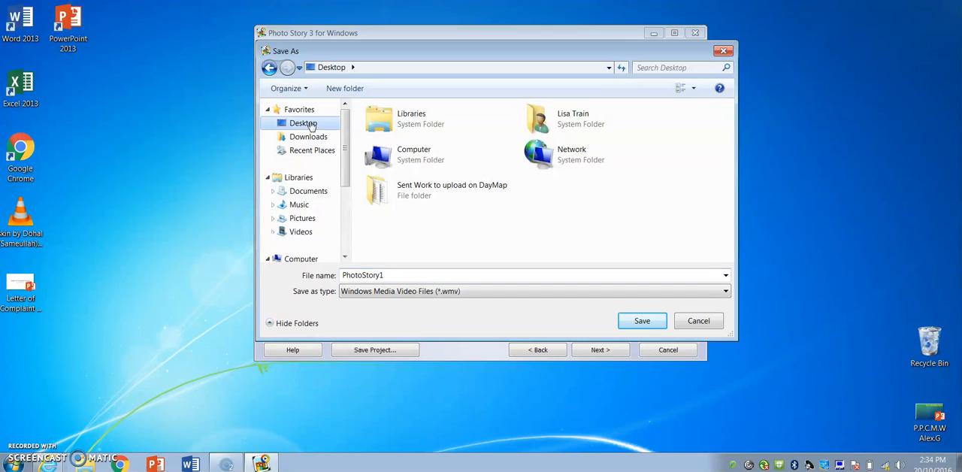
double_click(393, 279)
text(Msic)
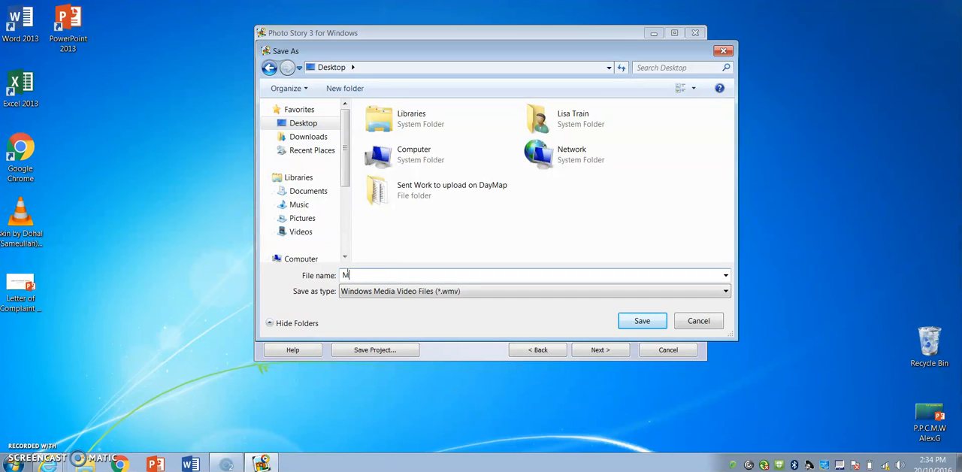
key(BackSpace)
key(BackSpace)
key(BackSpace)
text(usic Video)
click(639, 321)
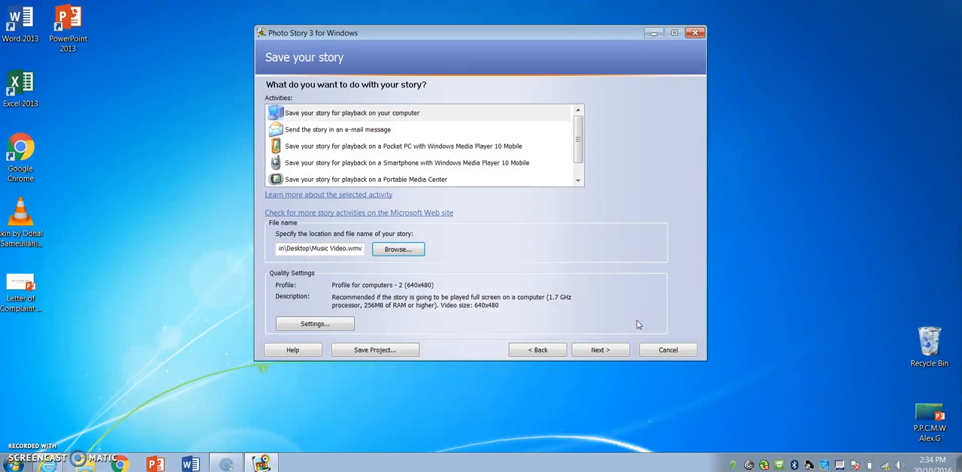
click(585, 351)
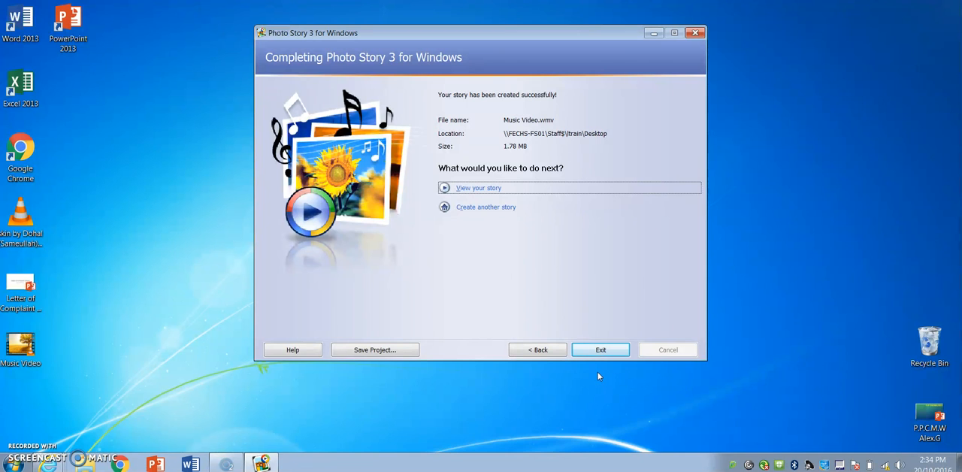
Step: Exit the finished story and save its editable project on the Desktop as edit version Music Video
click(589, 351)
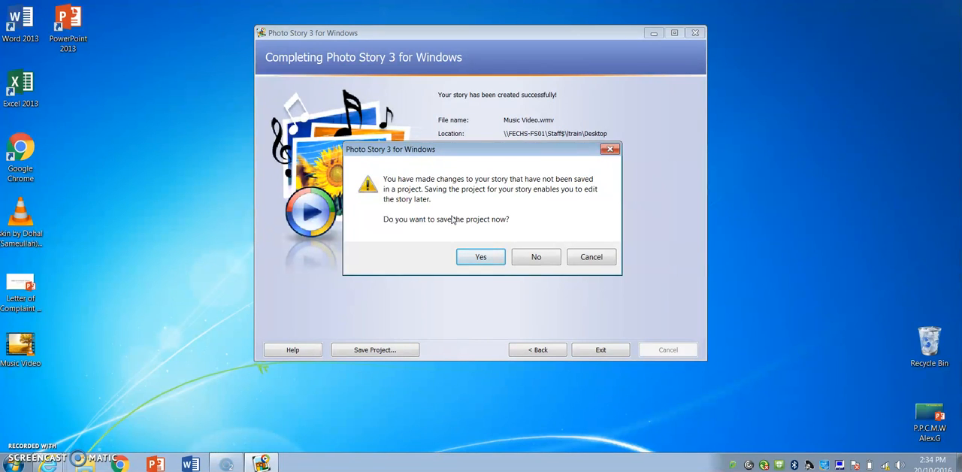
click(472, 260)
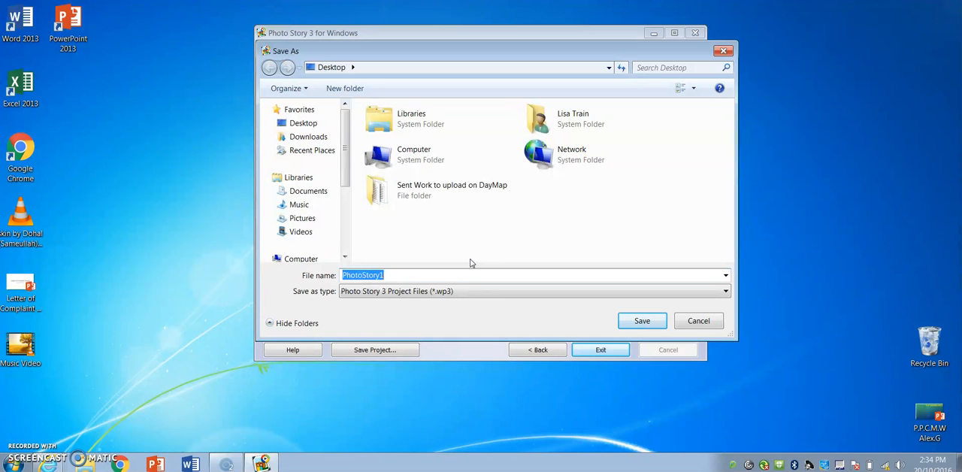
text(e)
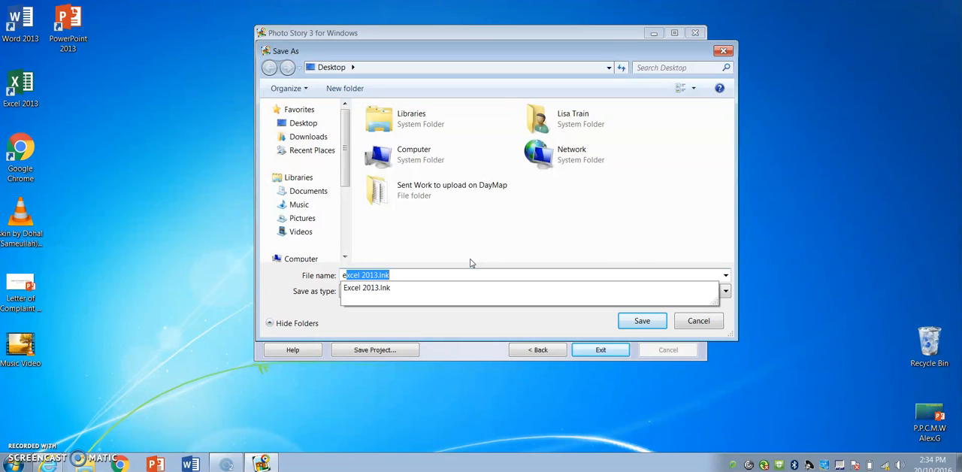
key(BackSpace)
key(BackSpace)
text(edit)
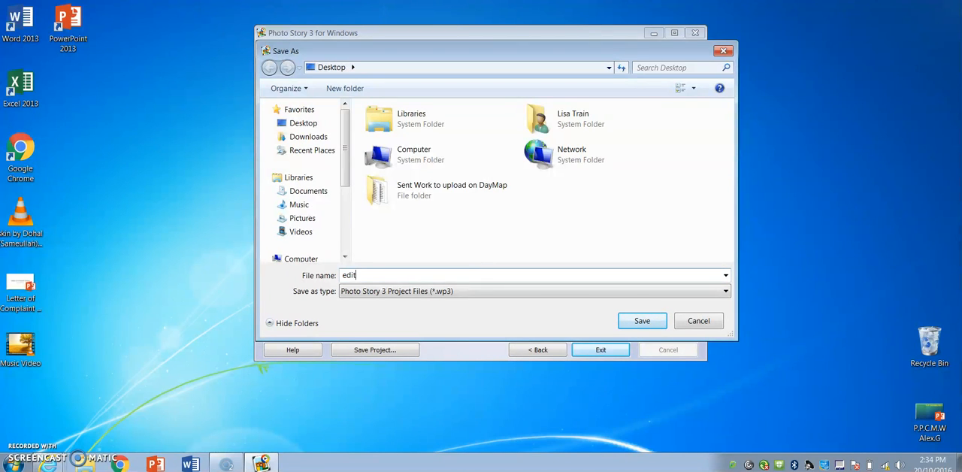
text( version Music)
text( Vied)
text(eo)
key(Return)
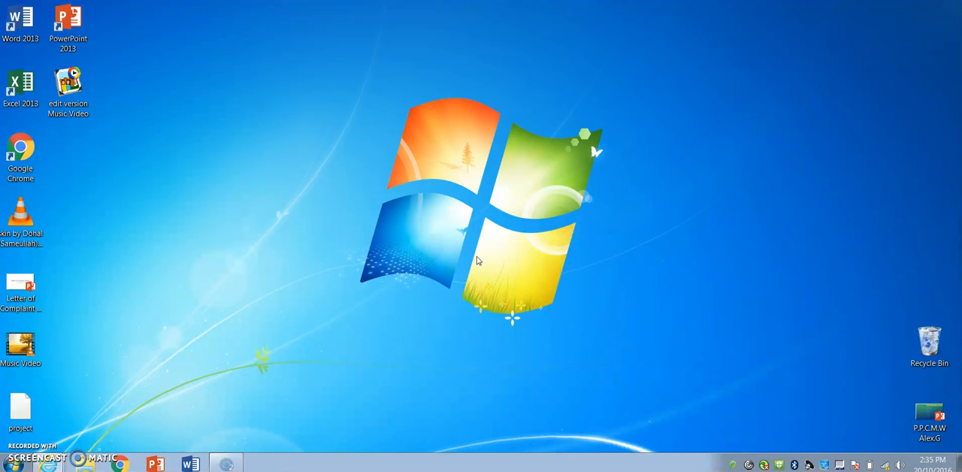
Step: Open the exported Music Video file from the desktop for playback
click(27, 347)
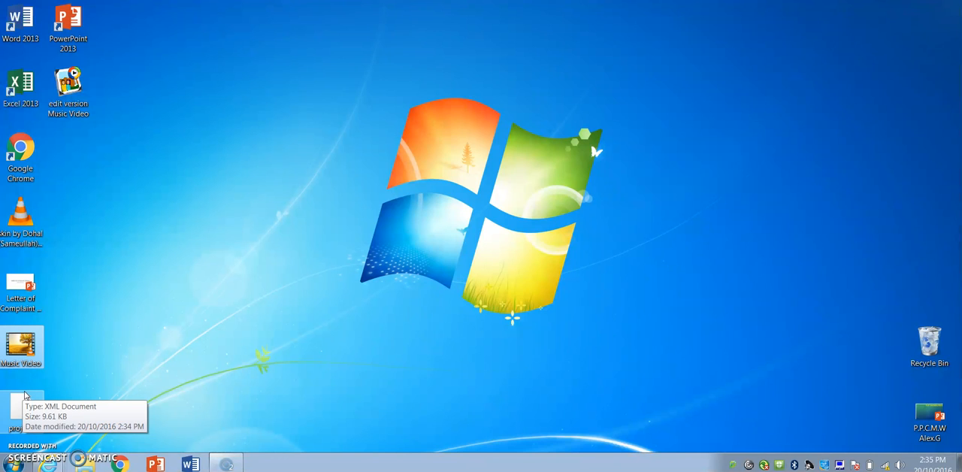
click(27, 418)
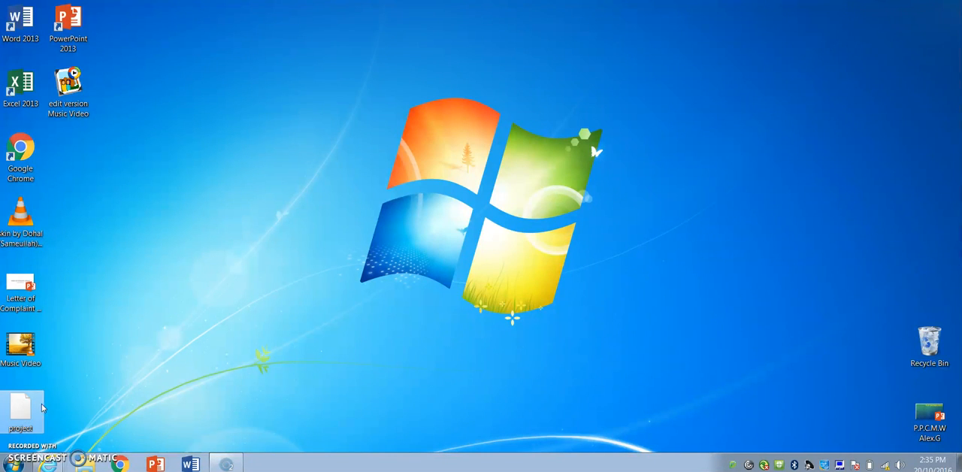
click(28, 346)
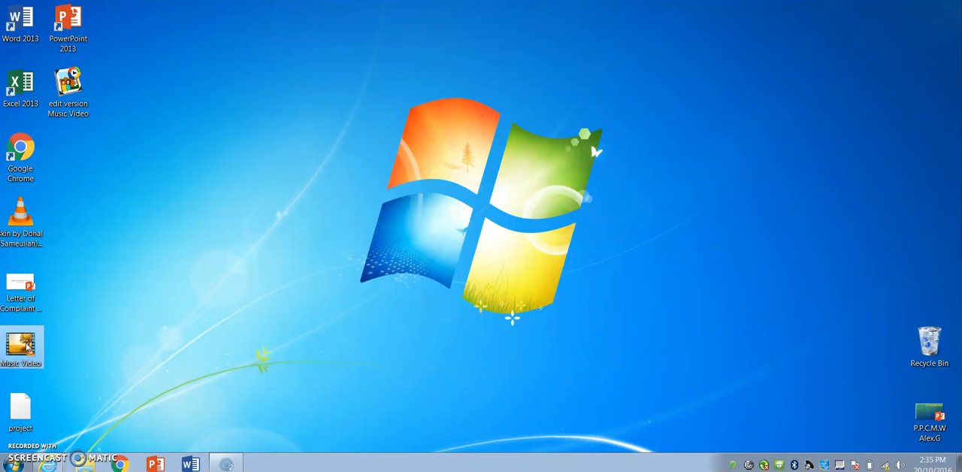
double_click(28, 346)
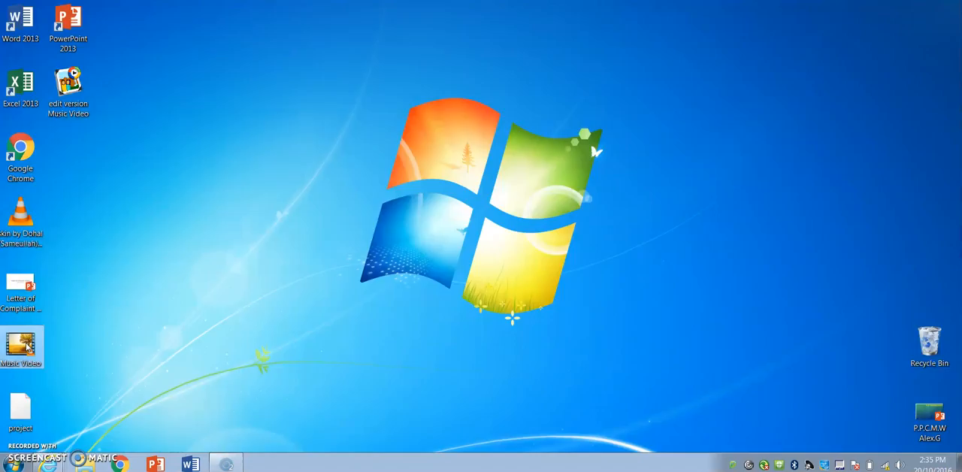